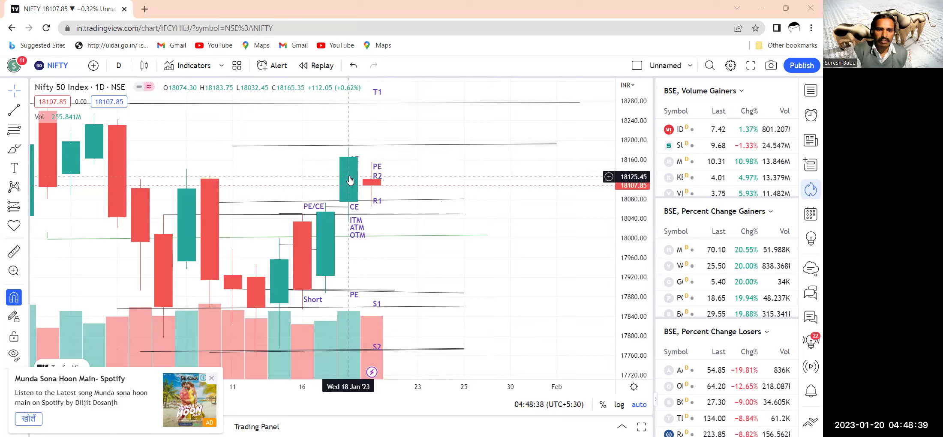
- Draw a near-horizontal trend line from 17 Jan at about 18156 to 30 Jan at about 18162
{"action": "left_click", "coordinate": [349, 200]}
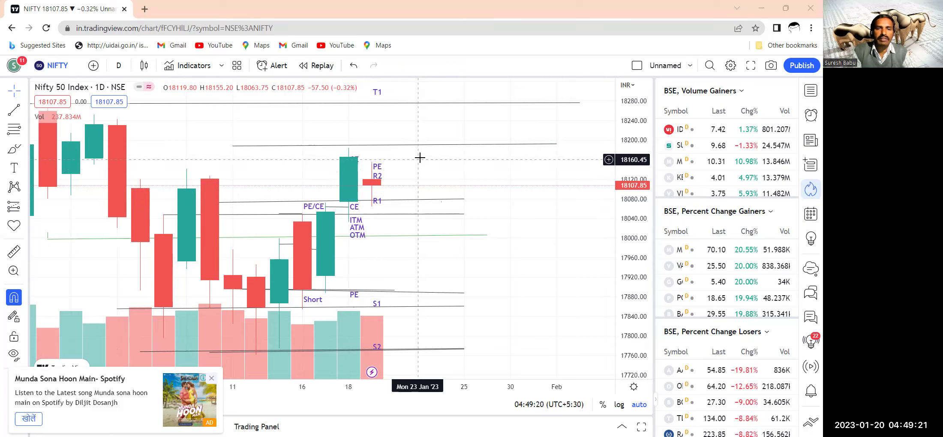
{"action": "left_click", "coordinate": [14, 110]}
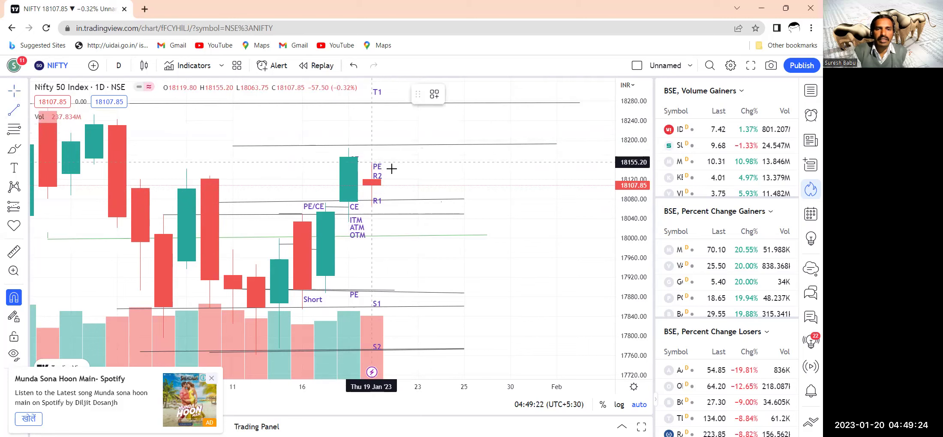
{"action": "left_click", "coordinate": [325, 162]}
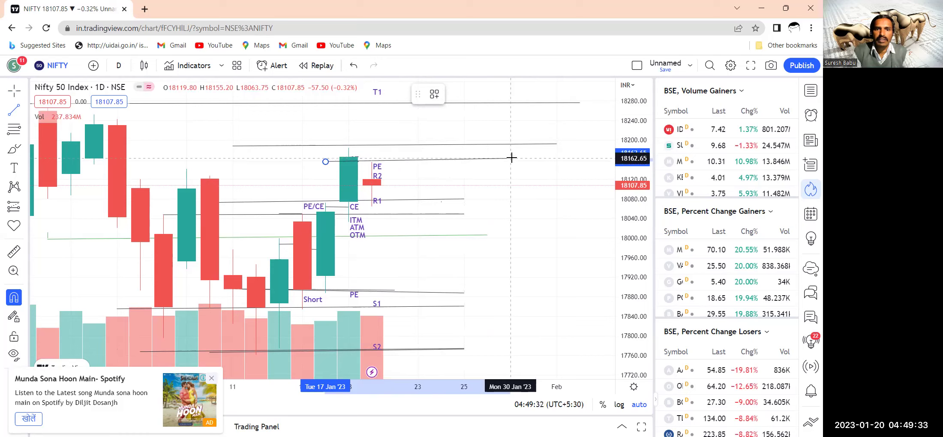
{"action": "left_click", "coordinate": [512, 159]}
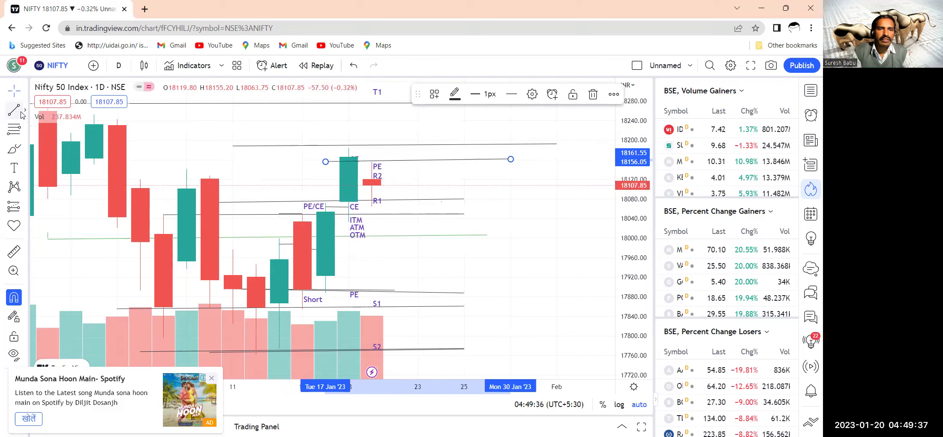
- Draw a second trend line from the 17 Jan candle's high at 18072.05 to 27 Jan at about 18066
{"action": "left_click", "coordinate": [238, 187]}
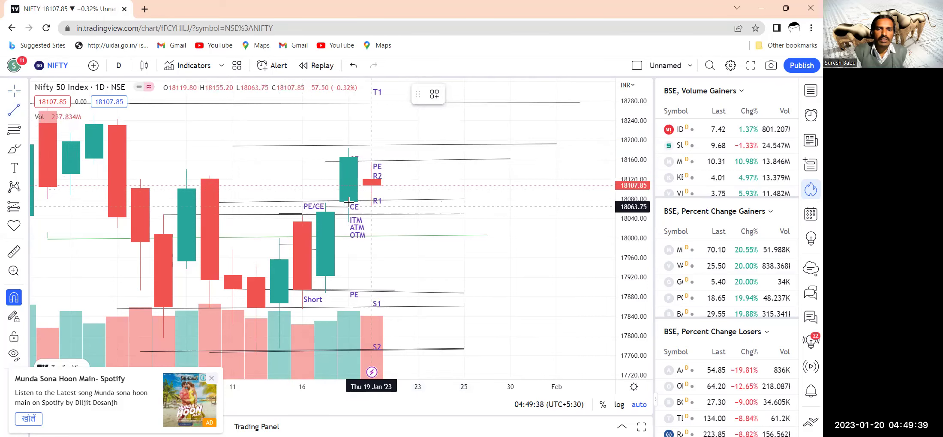
{"action": "left_click", "coordinate": [326, 195]}
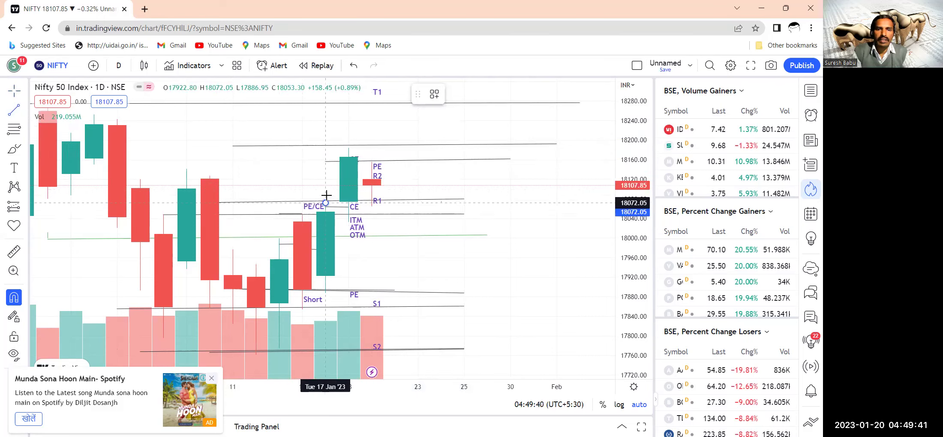
{"action": "left_click_drag", "start_coordinate": [315, 205], "coordinate": [525, 207]}
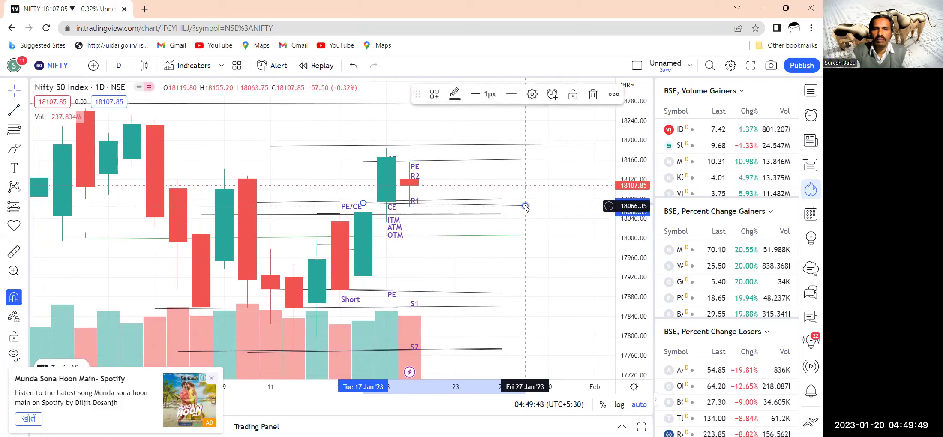
{"action": "left_click", "coordinate": [559, 192]}
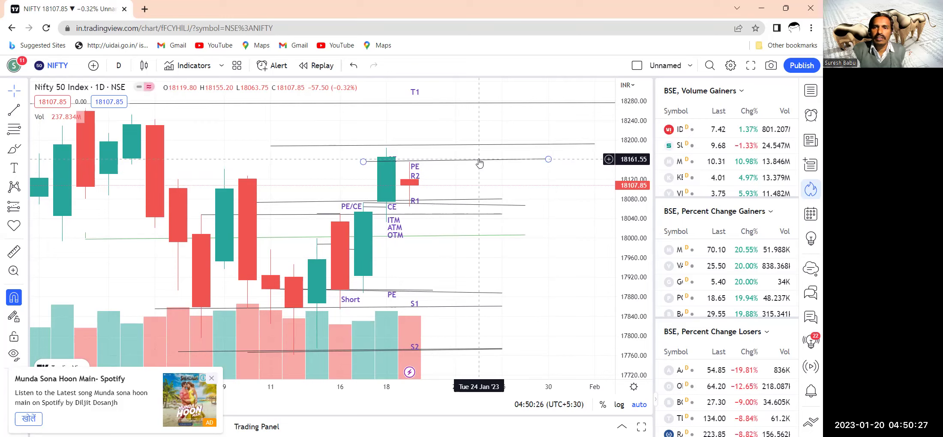
- Add the text label "40 POINTS" at 24 Jan, about 18207.50, on the resistance line near 18190
{"action": "left_click", "coordinate": [480, 146]}
{"action": "mouse_move", "coordinate": [480, 149]}
{"action": "left_mouse_down"}
{"action": "mouse_move", "coordinate": [481, 161]}
{"action": "mouse_move", "coordinate": [481, 149]}
{"action": "left_mouse_up"}
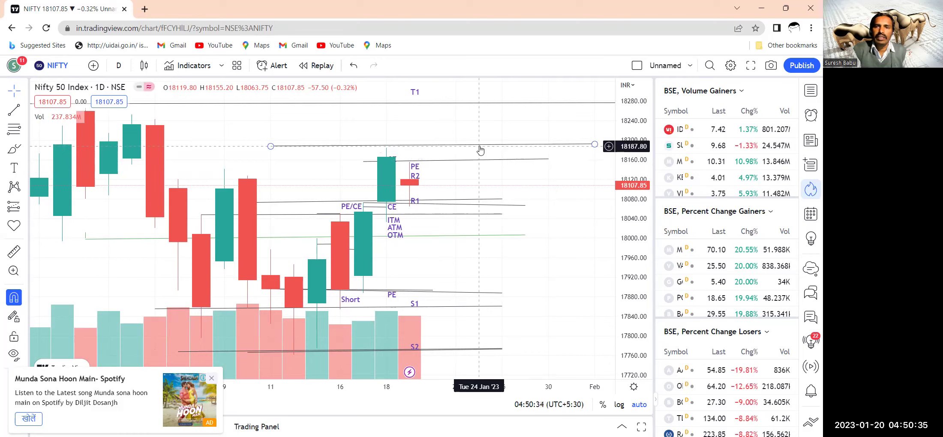
{"action": "left_click", "coordinate": [480, 154]}
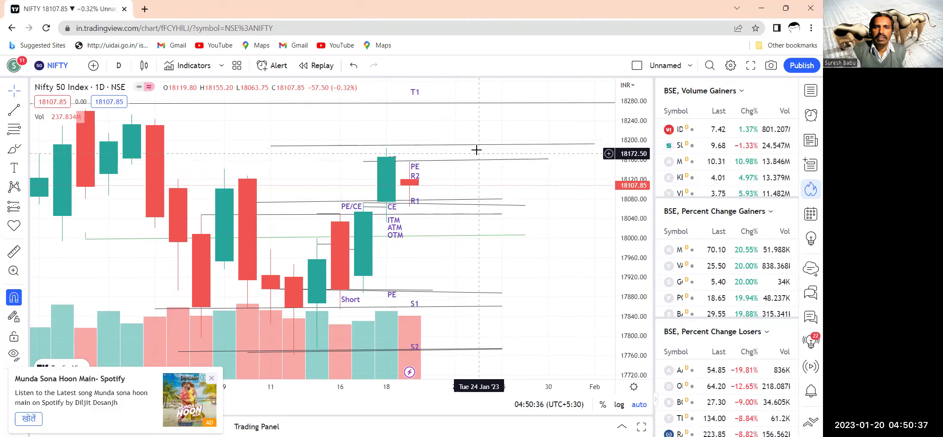
{"action": "left_click", "coordinate": [14, 169]}
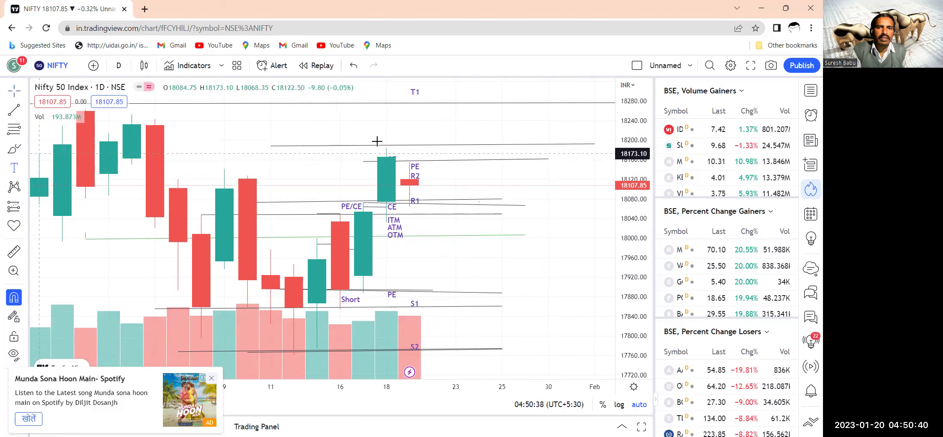
{"action": "left_click", "coordinate": [480, 138]}
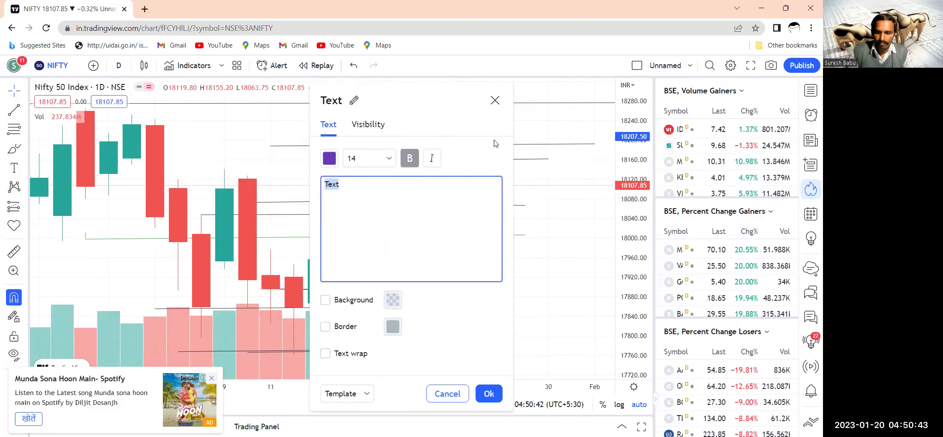
{"action": "type", "text": "40"}
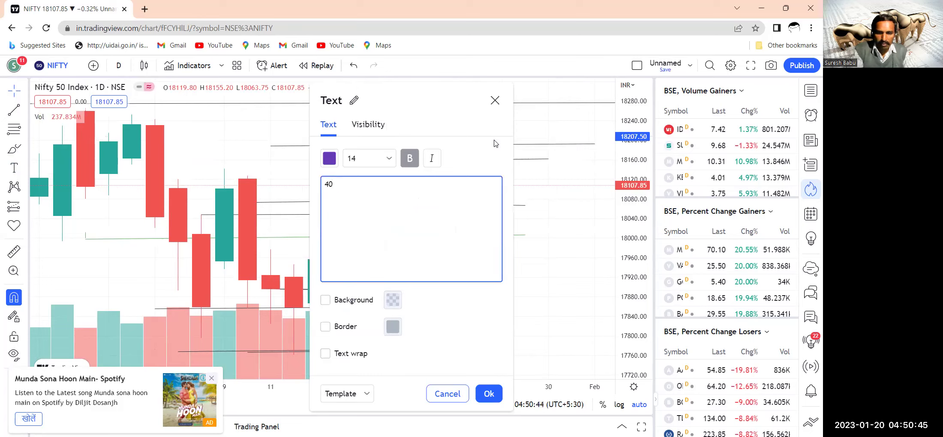
{"action": "type", "text": " POINTS"}
{"action": "key", "text": "Return"}
{"action": "left_click", "coordinate": [490, 394]}
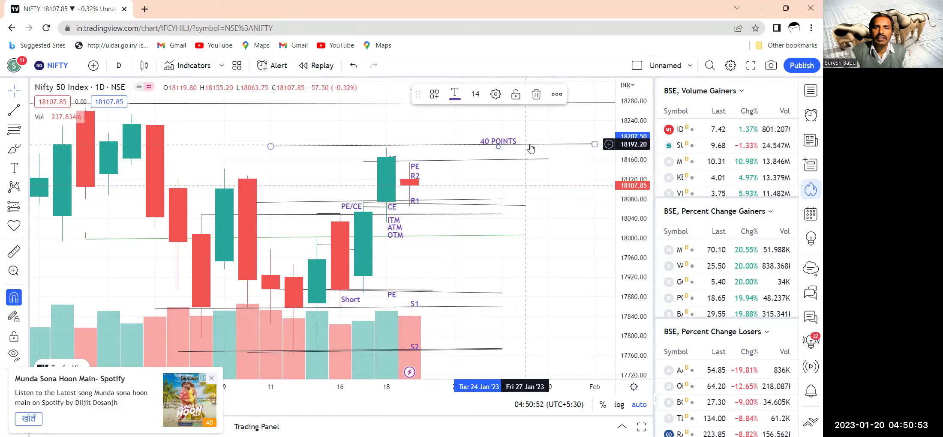
- Add the text label "120 POINTS" at 25 Jan, about 18287.55, on the T1 line
{"action": "scroll", "coordinate": [531, 149], "scroll_direction": "up", "scroll_amount": 1}
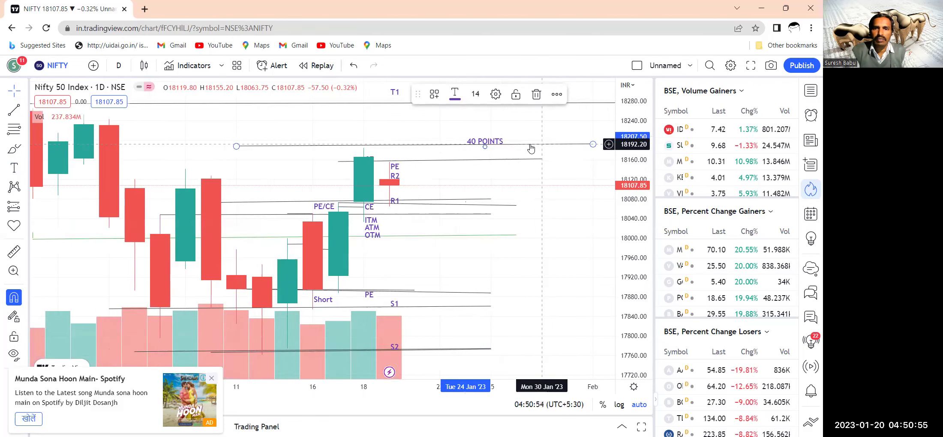
{"action": "scroll", "coordinate": [570, 147], "scroll_direction": "down", "scroll_amount": 1}
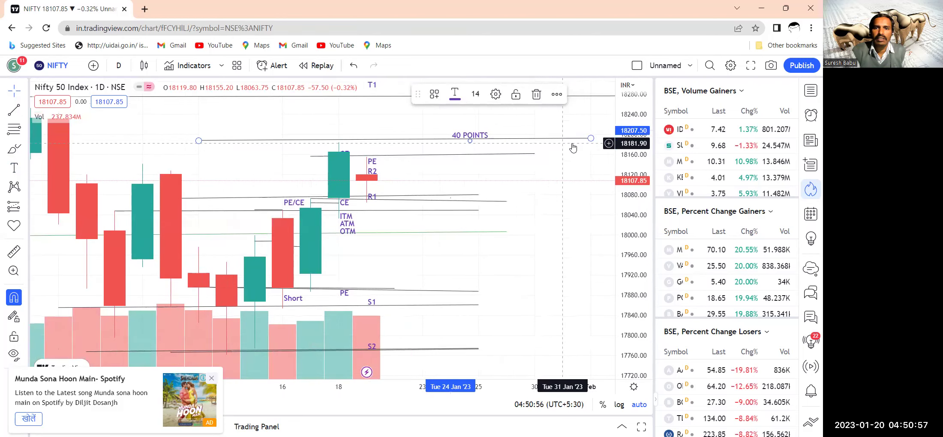
{"action": "scroll", "coordinate": [573, 148], "scroll_direction": "down", "scroll_amount": 2}
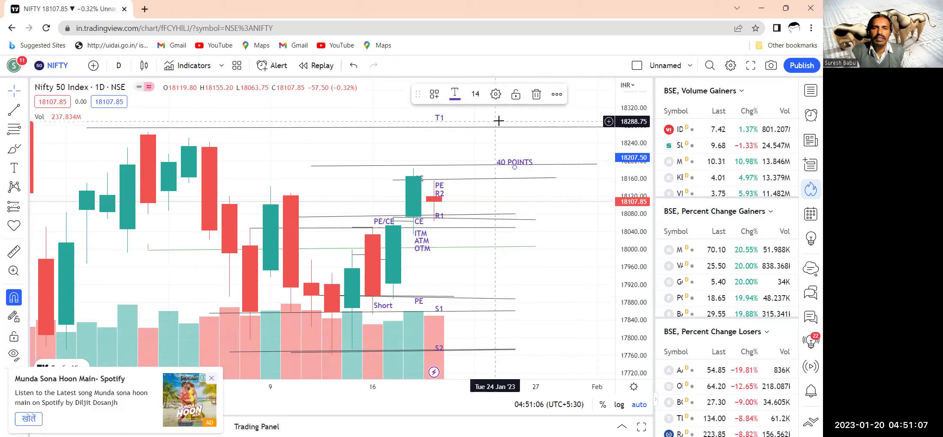
{"action": "left_click", "coordinate": [14, 167]}
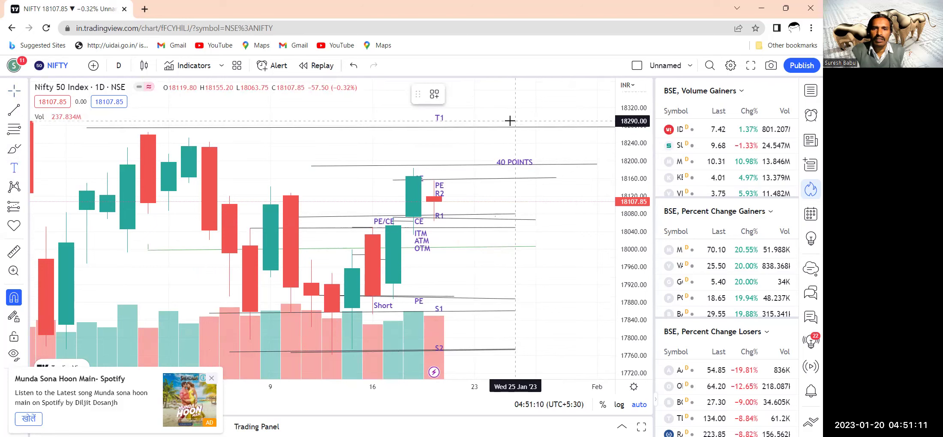
{"action": "left_click", "coordinate": [516, 124]}
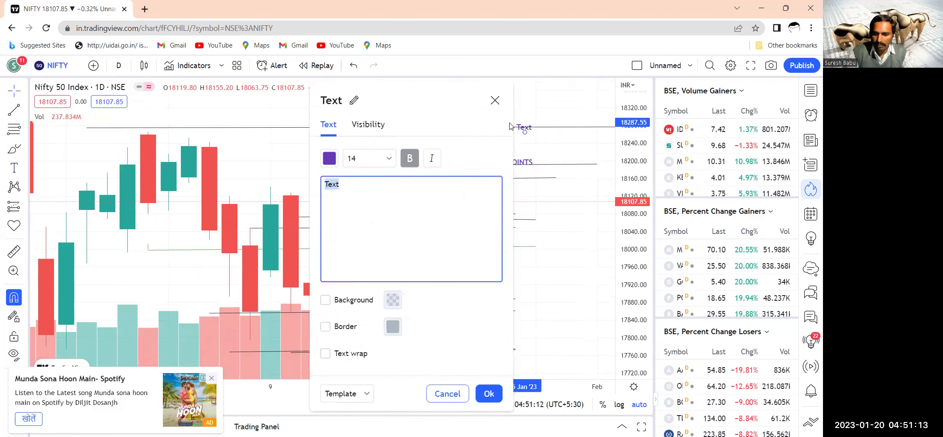
{"action": "type", "text": "120 PO"}
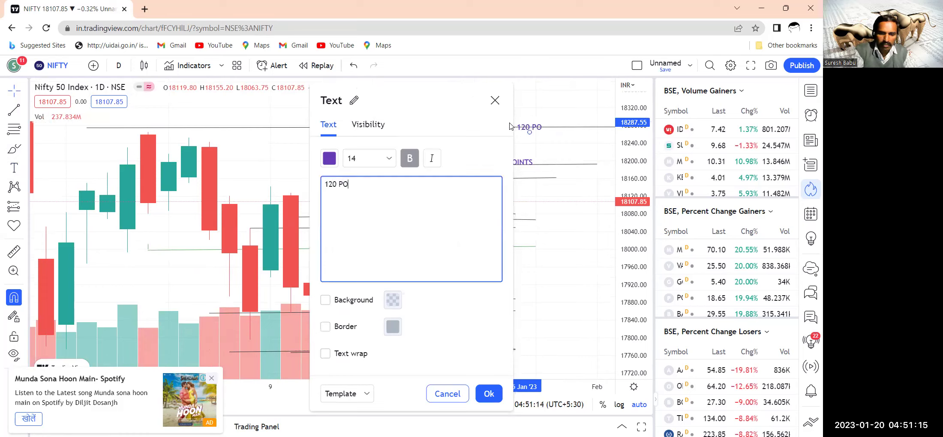
{"action": "type", "text": "INTS"}
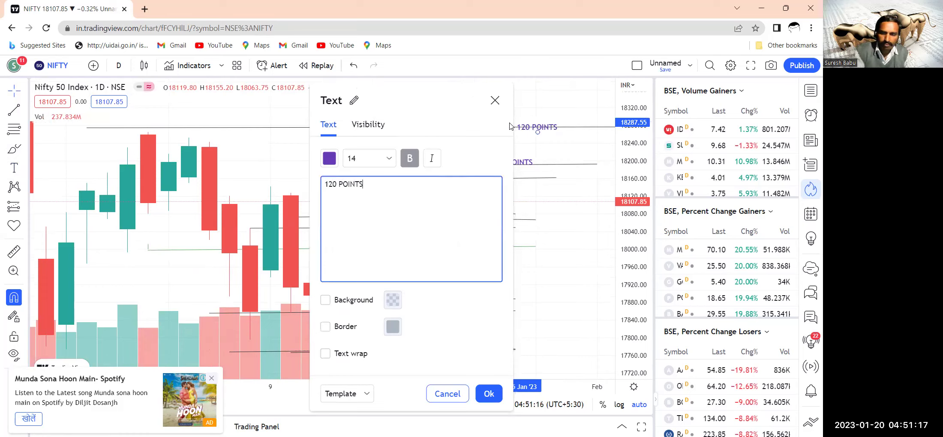
{"action": "key", "text": "Return"}
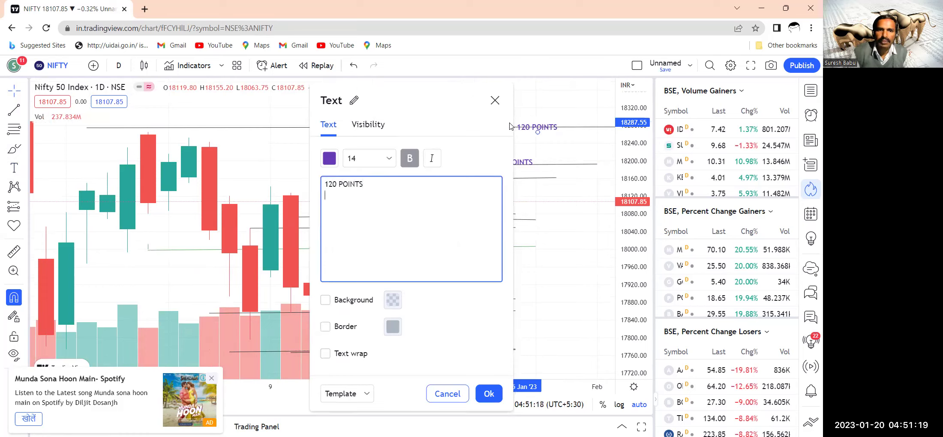
{"action": "left_click", "coordinate": [489, 394]}
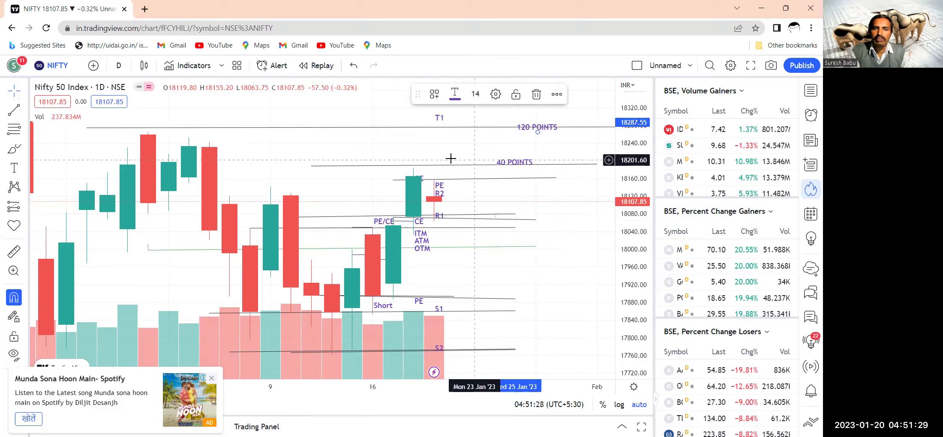
- Add the text label "CE" at 20 Jan, about 18212.50, just above the line marked 40 POINTS
{"action": "left_click", "coordinate": [434, 158]}
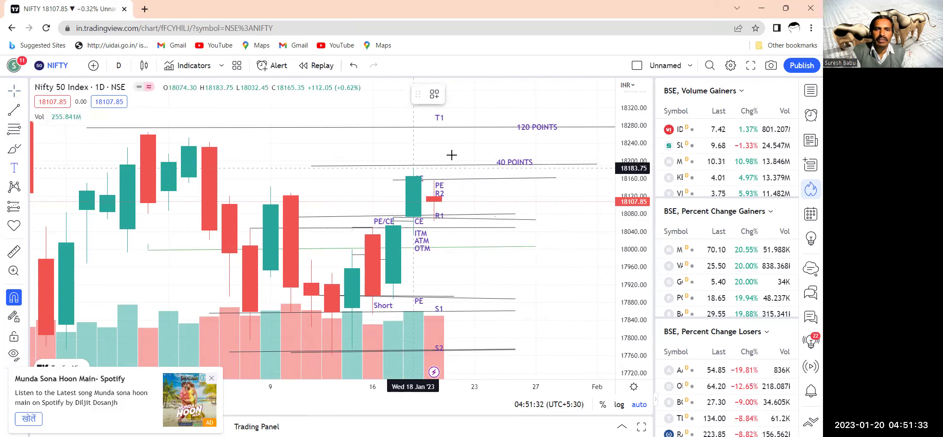
{"action": "left_click", "coordinate": [443, 155]}
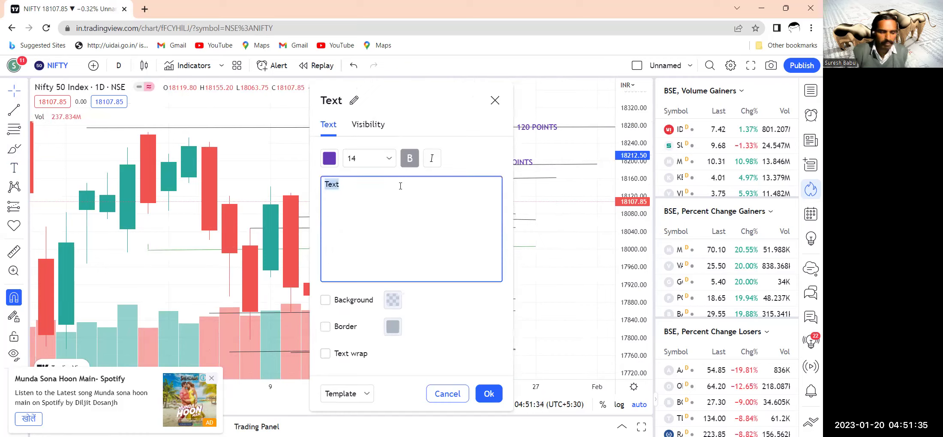
{"action": "type", "text": "CE"}
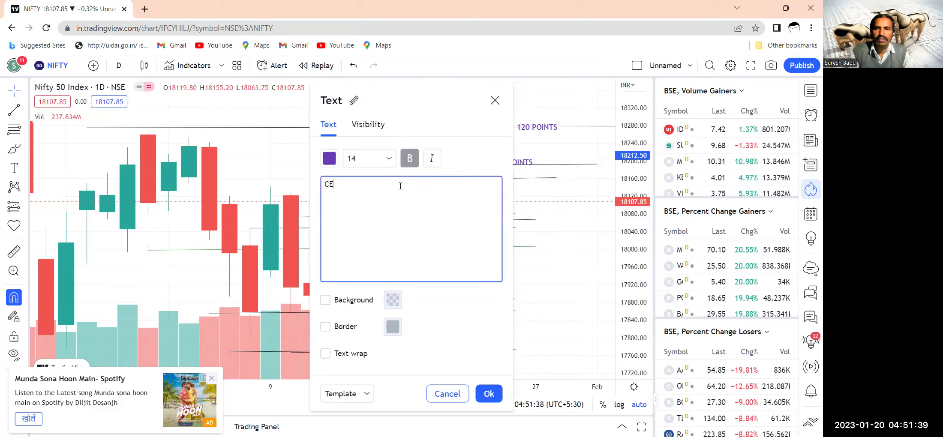
{"action": "left_click", "coordinate": [485, 392]}
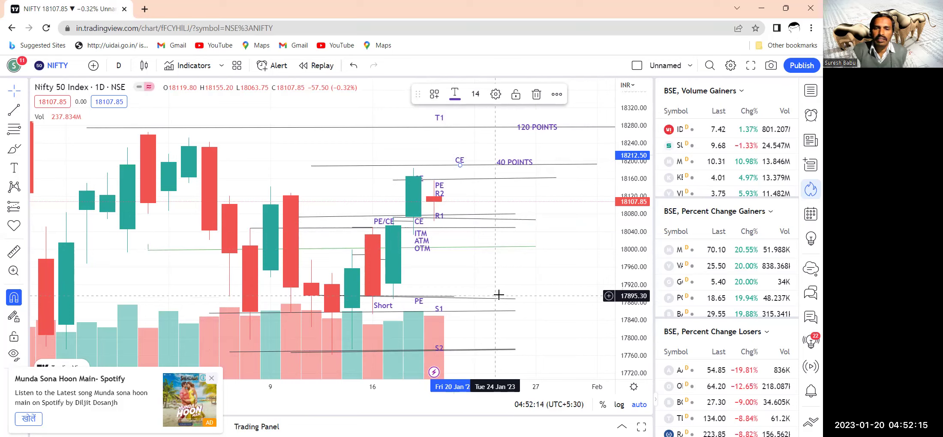
- Add the text label "PE" at 23 Jan, about 17913.45, just above the support line over S1
{"action": "left_click", "coordinate": [14, 168]}
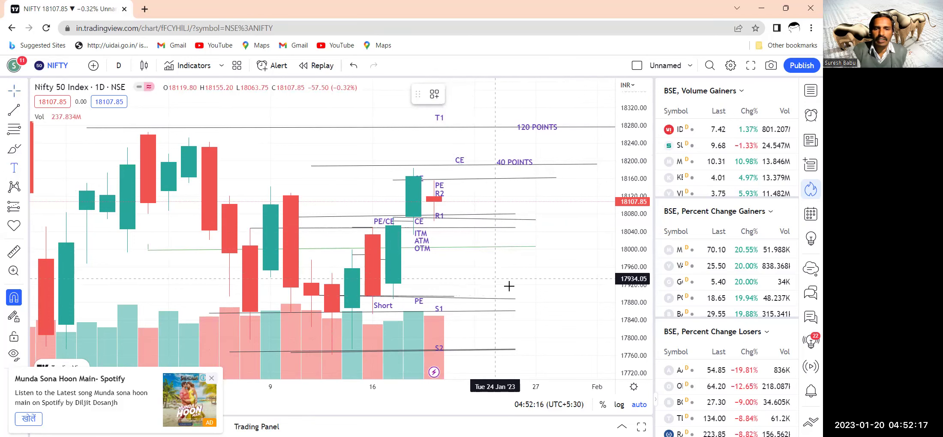
{"action": "left_click", "coordinate": [481, 292]}
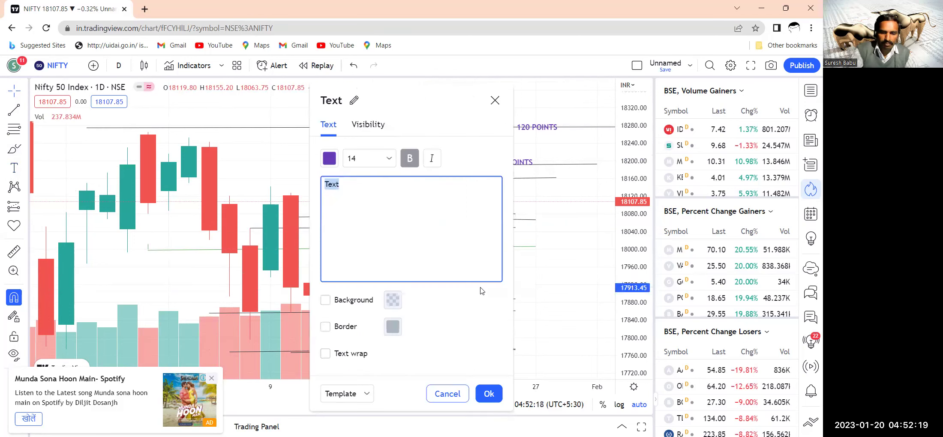
{"action": "type", "text": "PE"}
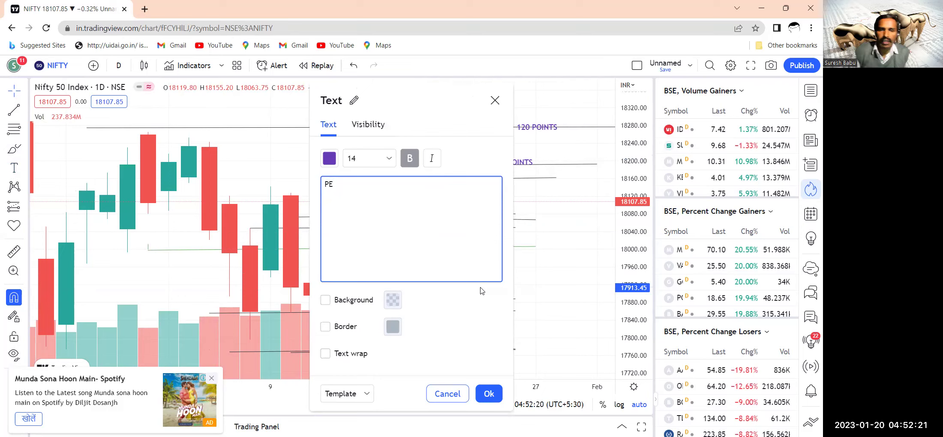
{"action": "left_click", "coordinate": [488, 392]}
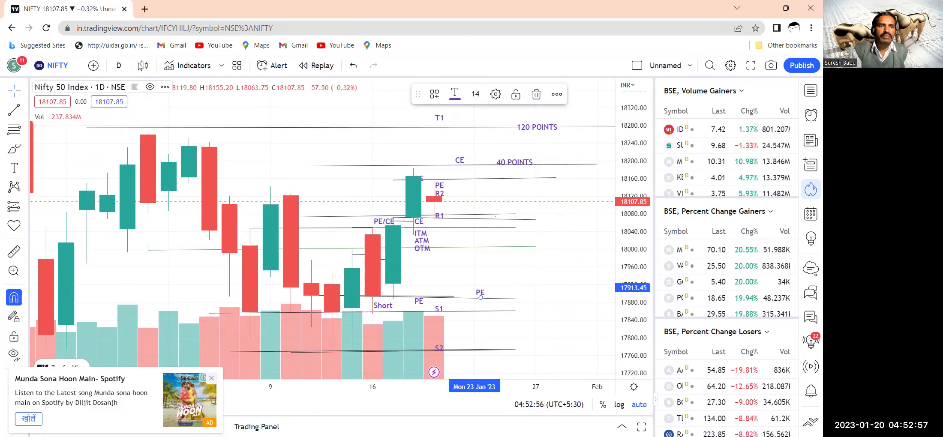
- Switch the Nifty 50 chart interval to 15 minutes and show the latest candles of 19 Jan
{"action": "left_click", "coordinate": [119, 65]}
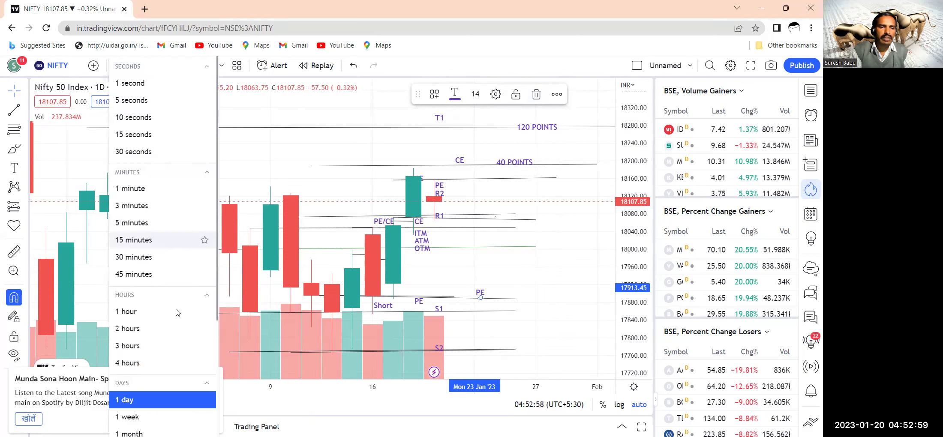
{"action": "left_click", "coordinate": [152, 242]}
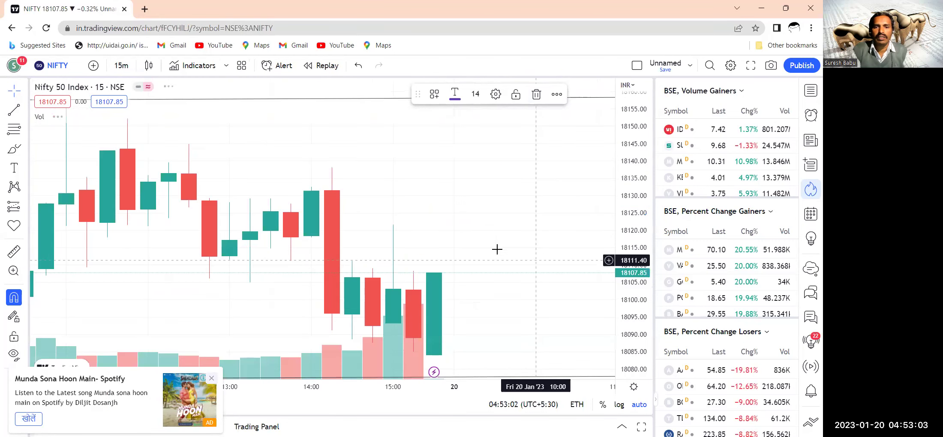
{"action": "scroll", "coordinate": [493, 277], "scroll_direction": "down", "scroll_amount": 2}
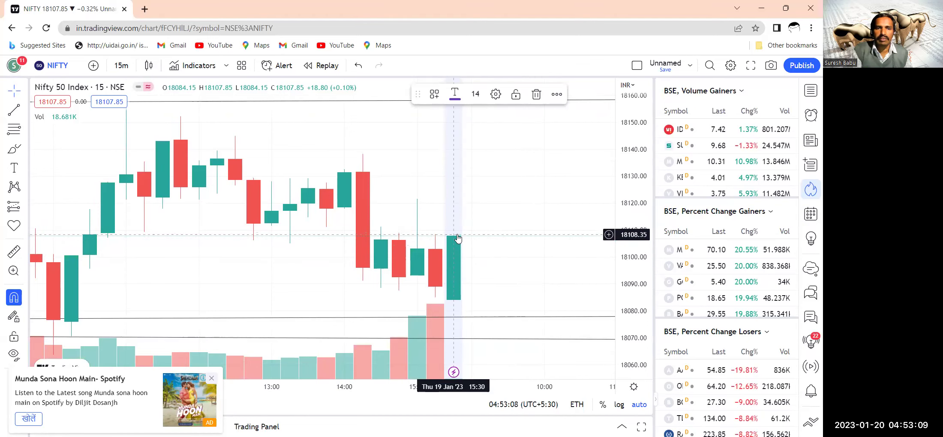
- Draw a trend line over the last candles from 19 Jan 14:30 at 18106.45 to 20 Jan 10:45 at about 18108.55
{"action": "left_click", "coordinate": [17, 112]}
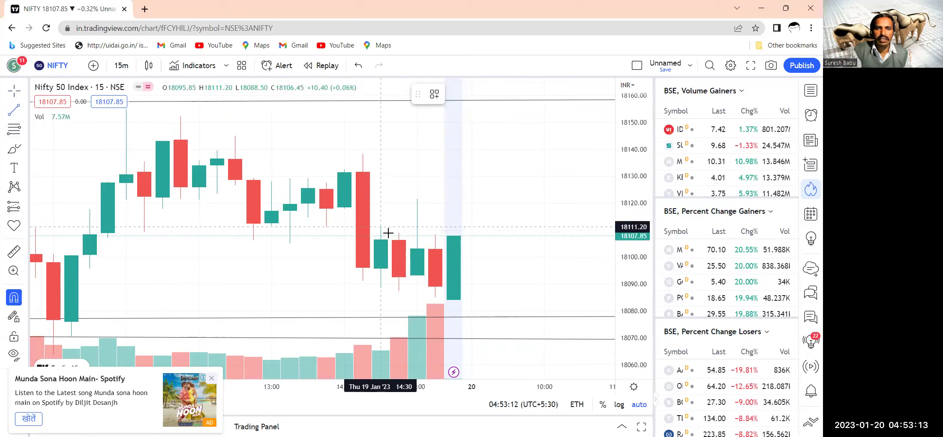
{"action": "left_click", "coordinate": [384, 238]}
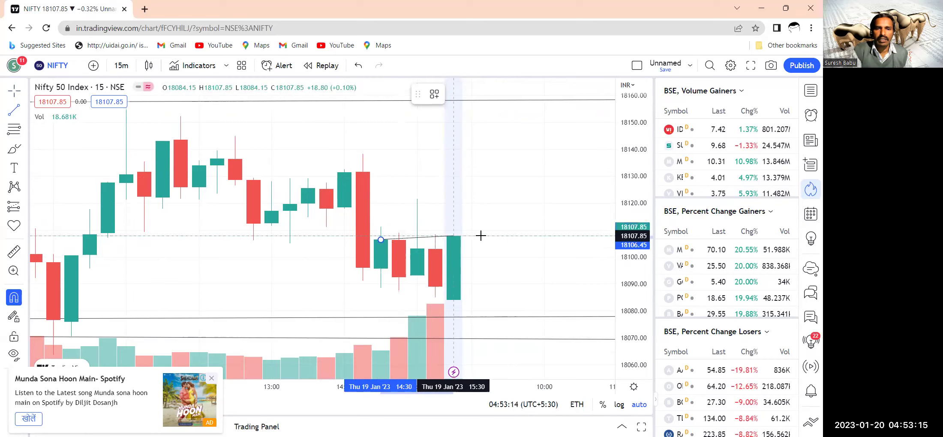
{"action": "left_click", "coordinate": [599, 234]}
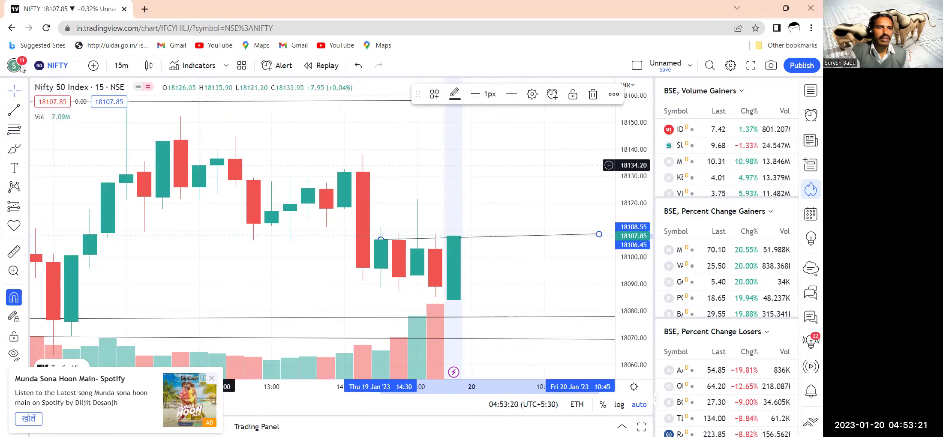
{"action": "left_click", "coordinate": [14, 110]}
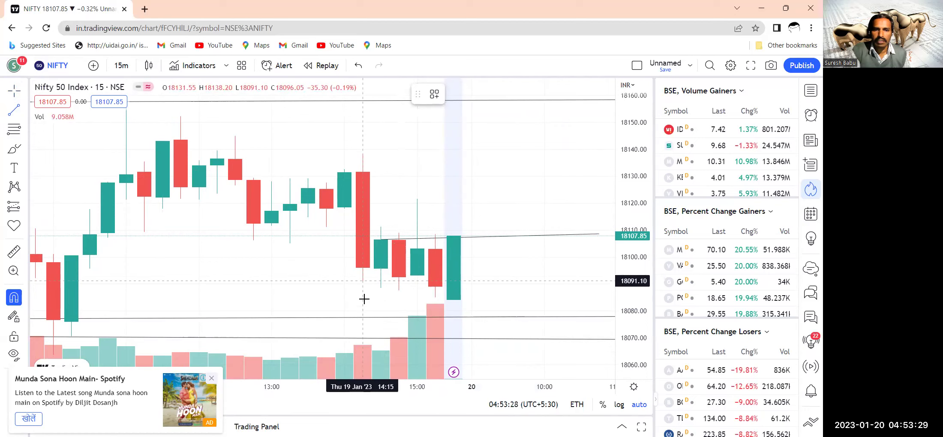
{"action": "left_click", "coordinate": [363, 286]}
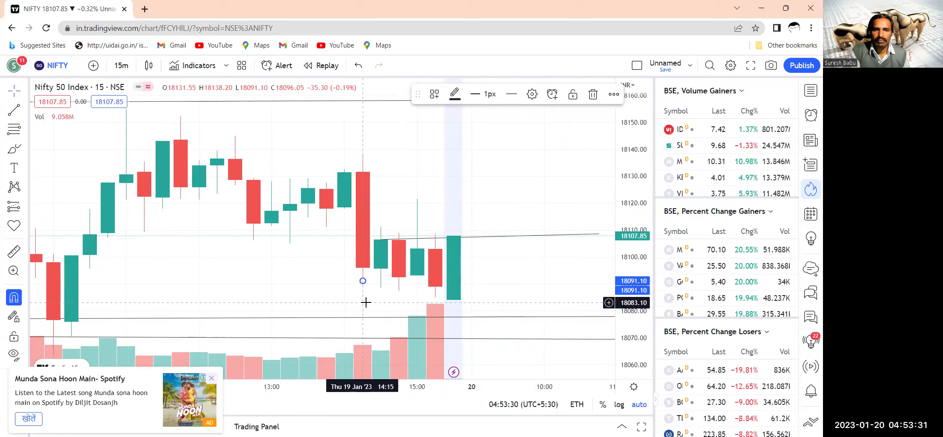
{"action": "left_click_drag", "start_coordinate": [386, 303], "coordinate": [449, 305]}
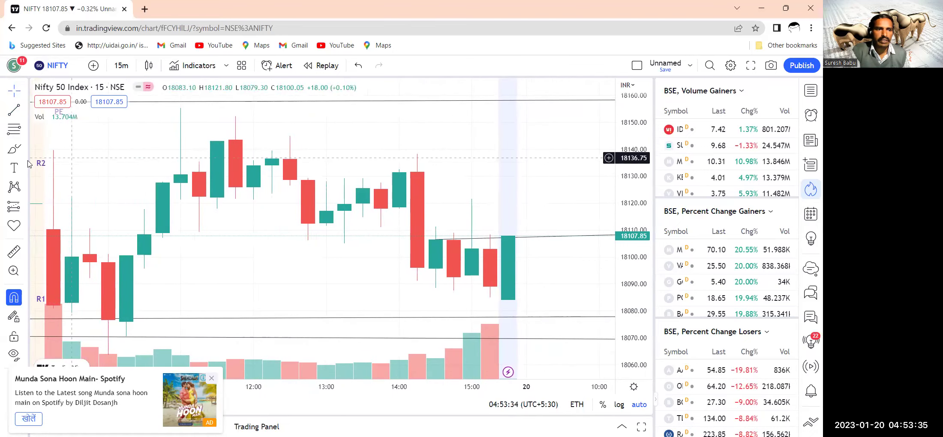
{"action": "left_click", "coordinate": [14, 110]}
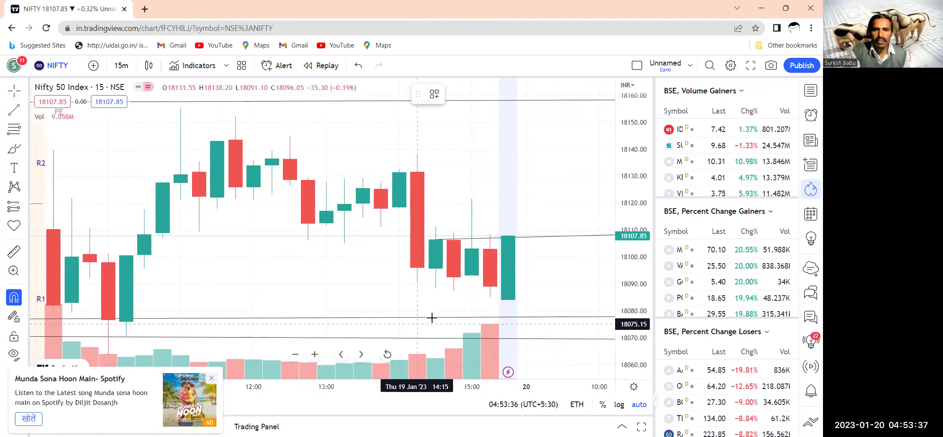
{"action": "left_click", "coordinate": [434, 302]}
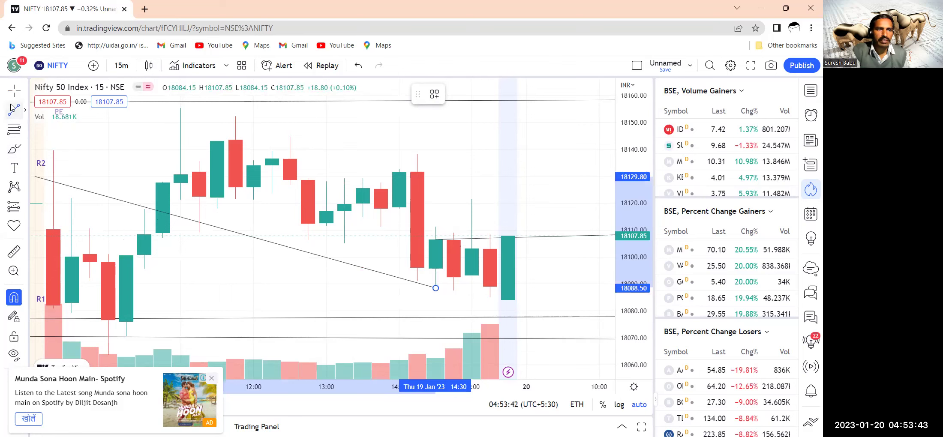
{"action": "left_click", "coordinate": [25, 111]}
{"action": "left_click", "coordinate": [433, 302]}
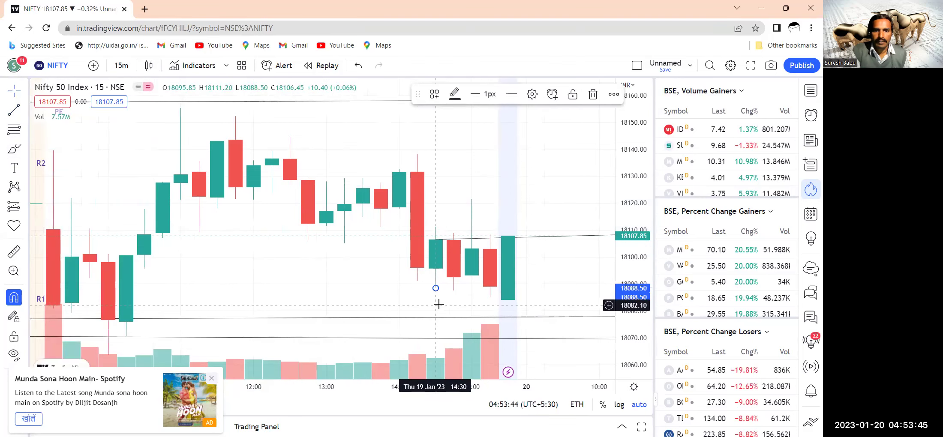
{"action": "left_click_drag", "start_coordinate": [454, 303], "coordinate": [477, 304]}
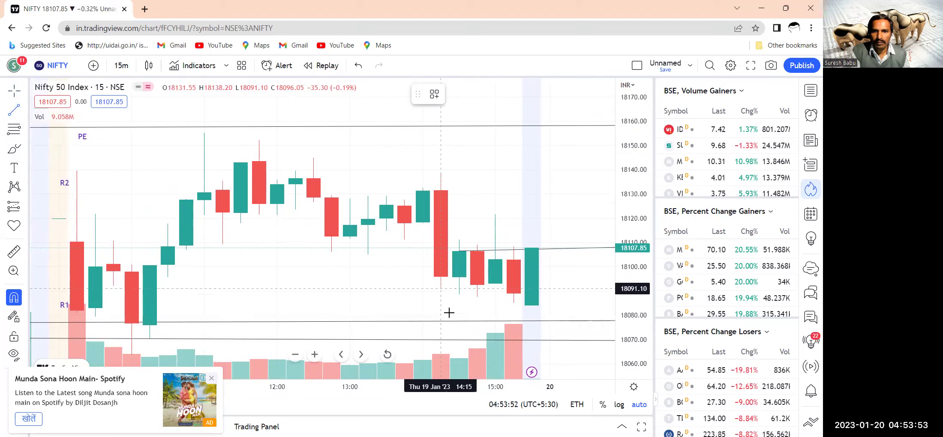
- Draw a short trend line from the 19 Jan 14:15 candle's low at 18091.10 to the low of the 14:45 candle
{"action": "left_click", "coordinate": [449, 314]}
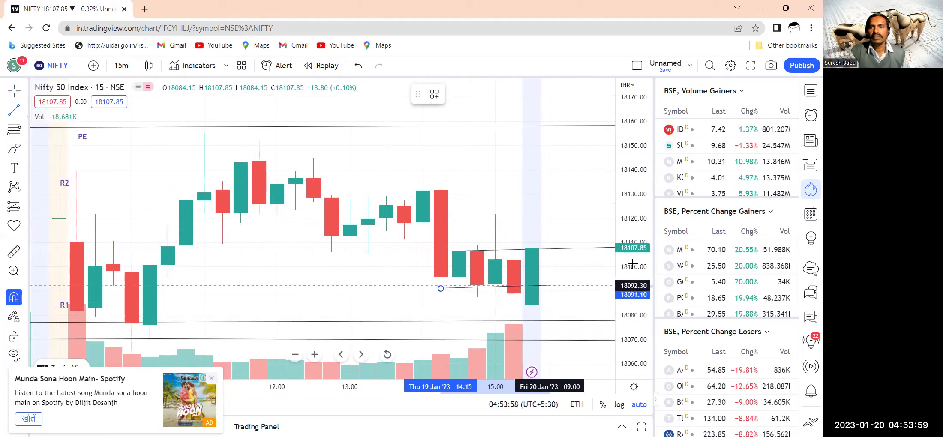
{"action": "left_click", "coordinate": [607, 264]}
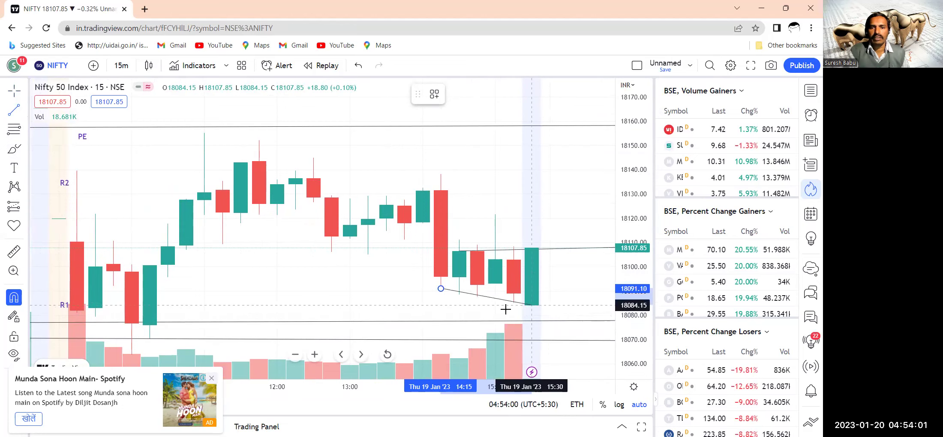
{"action": "left_click", "coordinate": [483, 305]}
{"action": "left_click_drag", "start_coordinate": [482, 304], "coordinate": [409, 296]}
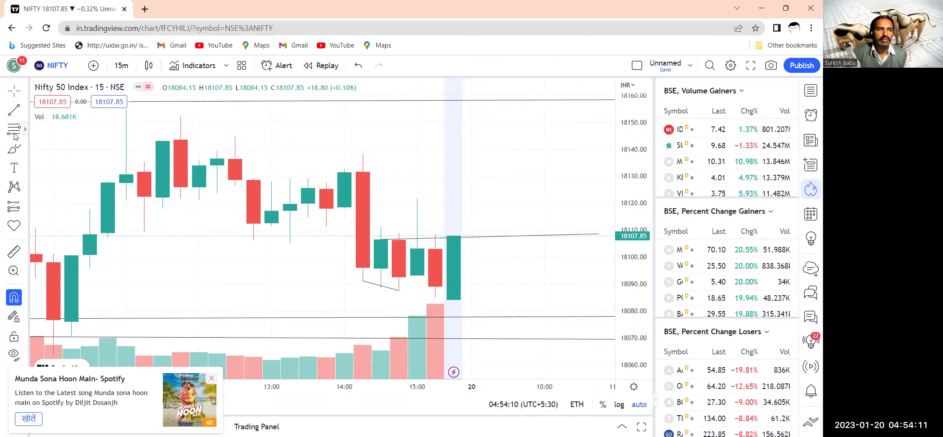
- Add the text label "CE" at 20 Jan 09:00, about 18110.75, on the trend line over the last candles
{"action": "left_click", "coordinate": [476, 227]}
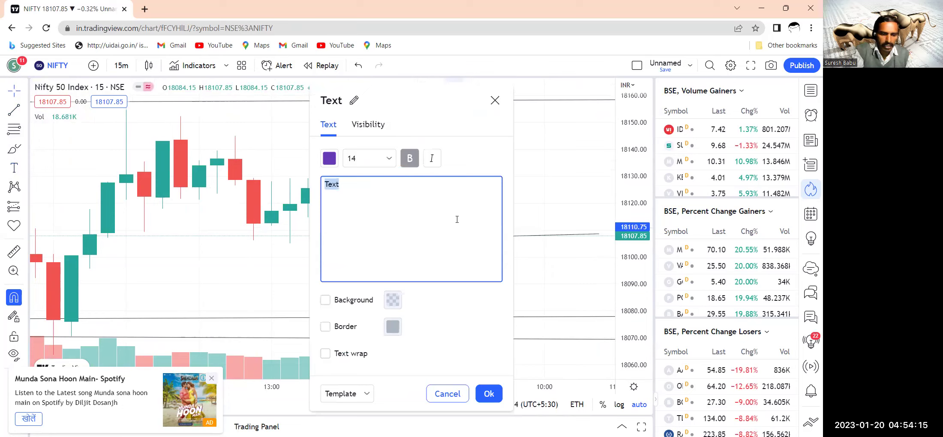
{"action": "type", "text": "CE"}
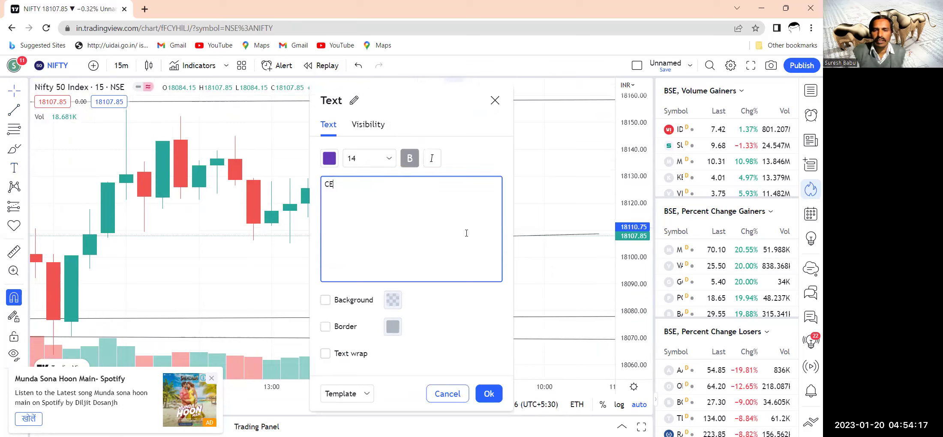
{"action": "left_click", "coordinate": [489, 393]}
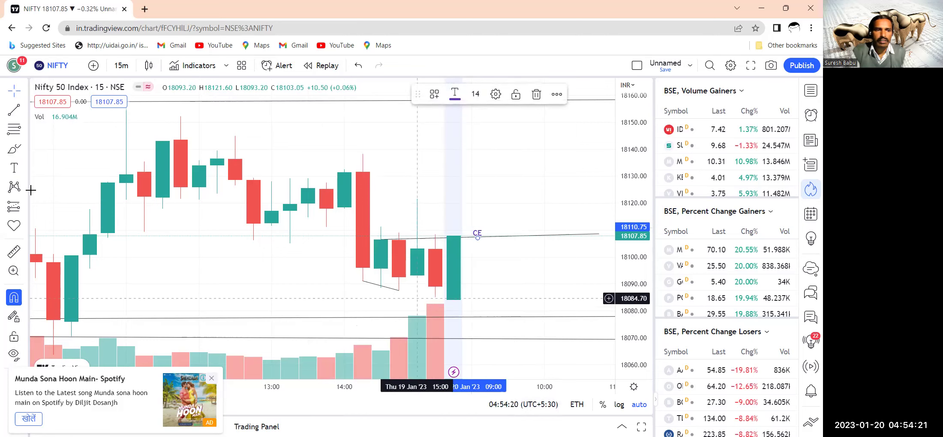
- Add the text label "PE" at 20 Jan 09:15, about 18083.10, just above the upper of the two long support lines
{"action": "left_click", "coordinate": [14, 169]}
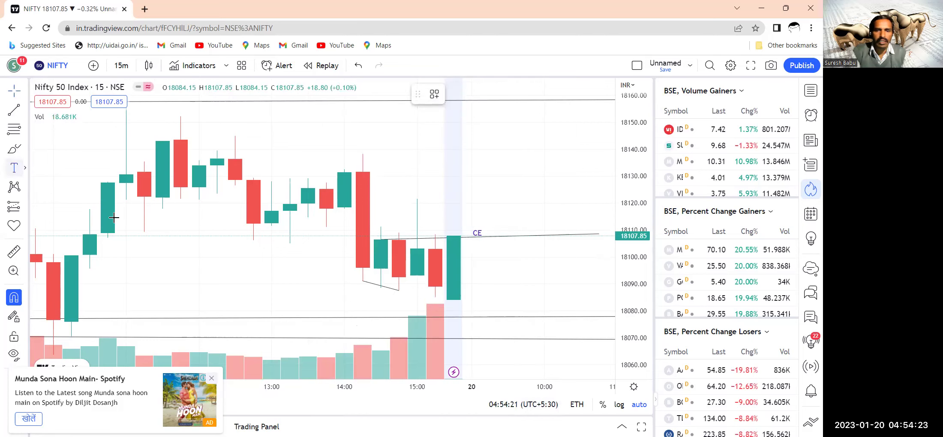
{"action": "left_click", "coordinate": [494, 303]}
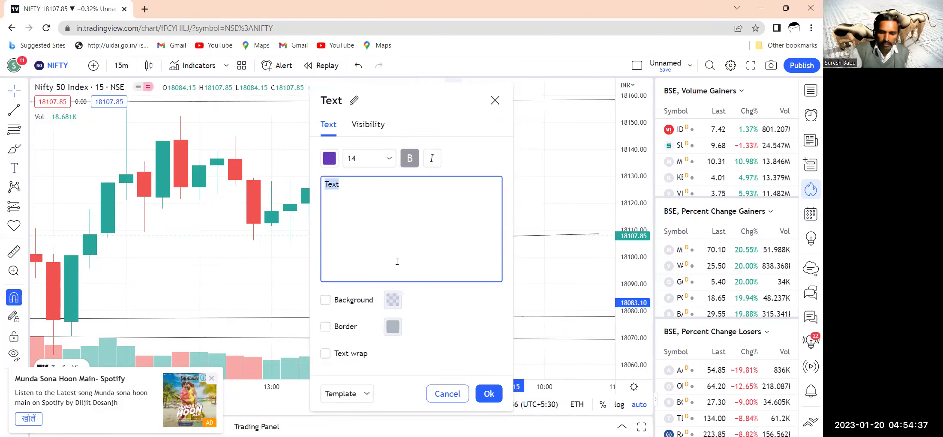
{"action": "type", "text": "PE"}
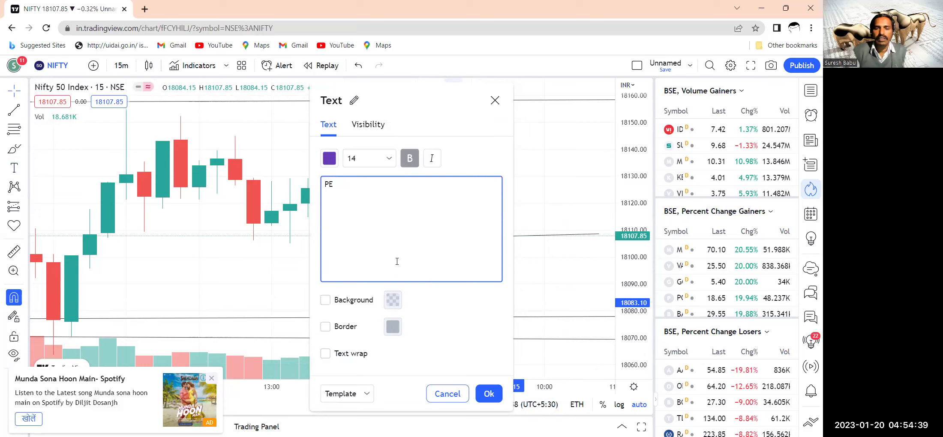
{"action": "left_click", "coordinate": [489, 394]}
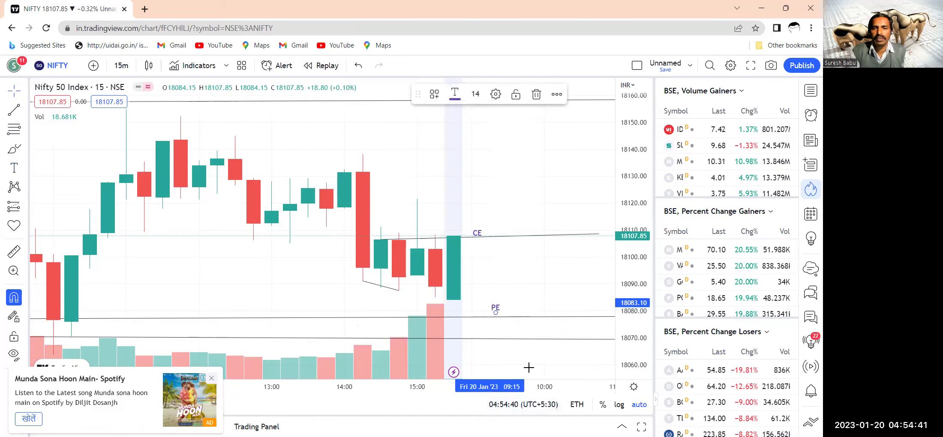